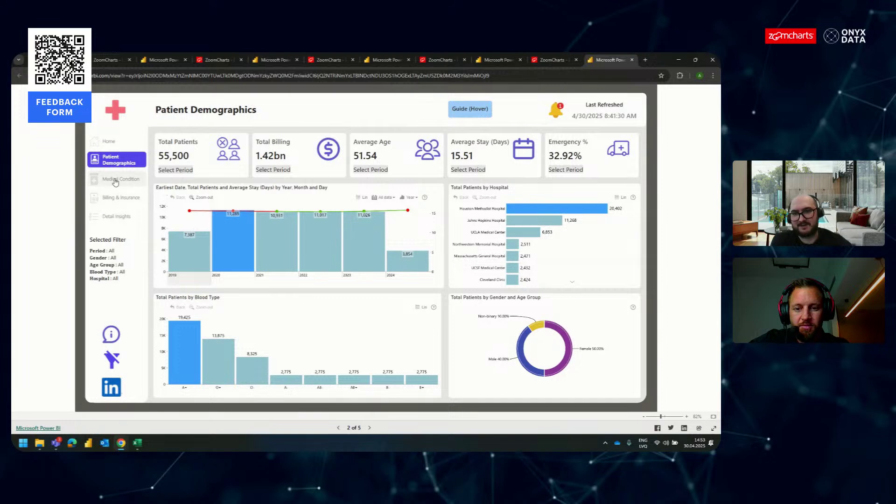
Open the Medical Condition page and set the Year filter to 2021 in its filter pane.
click(114, 180)
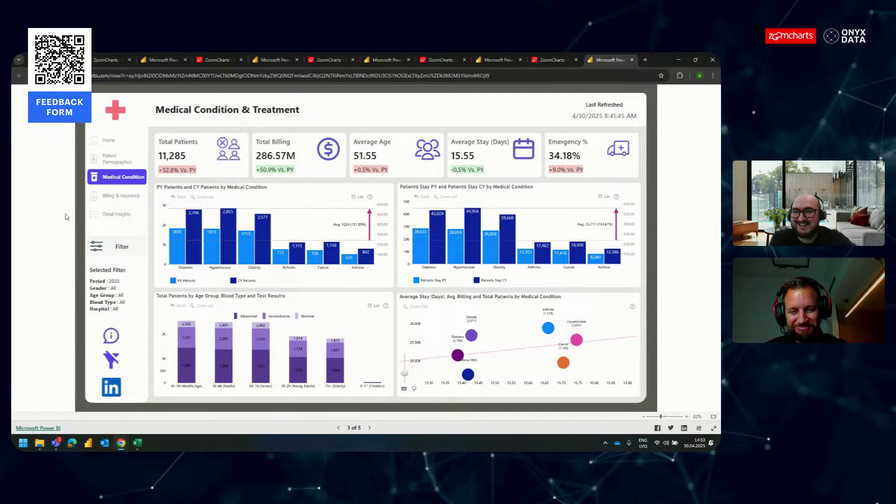
click(116, 246)
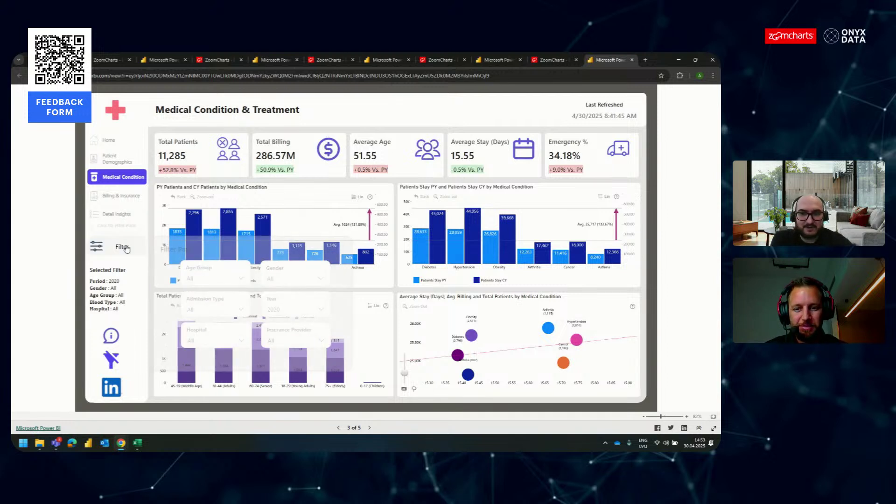
click(289, 309)
click(284, 267)
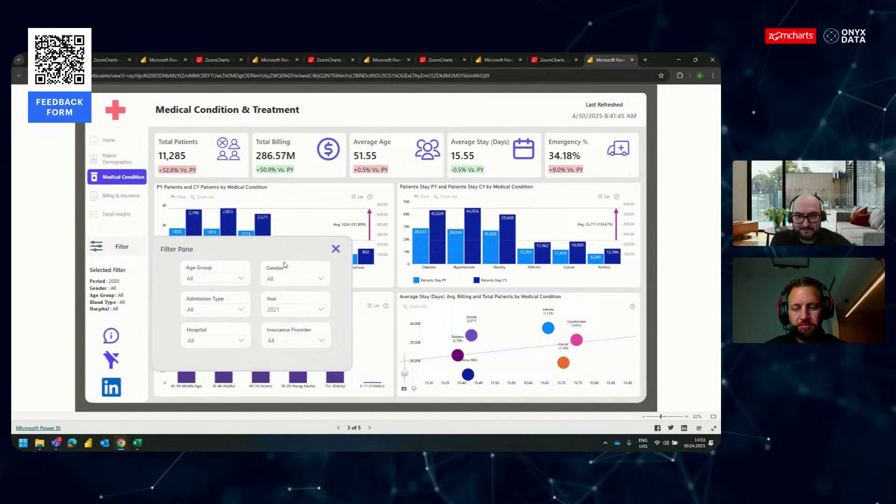
click(293, 309)
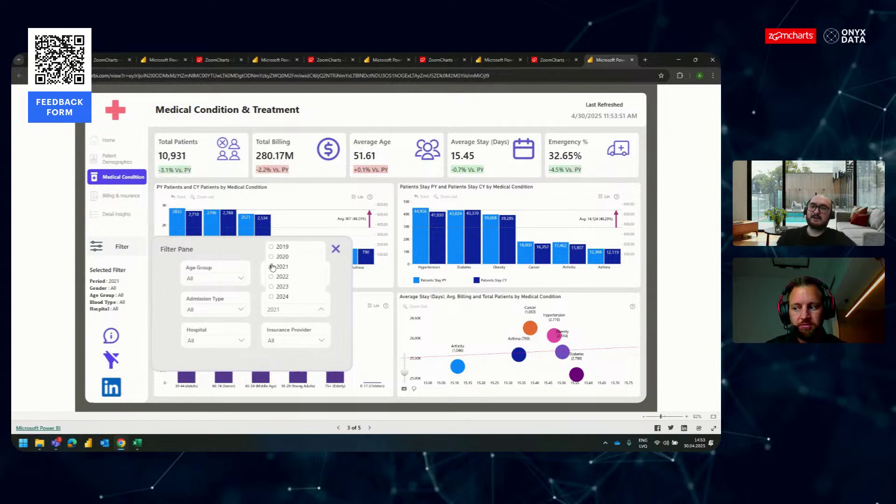
click(273, 267)
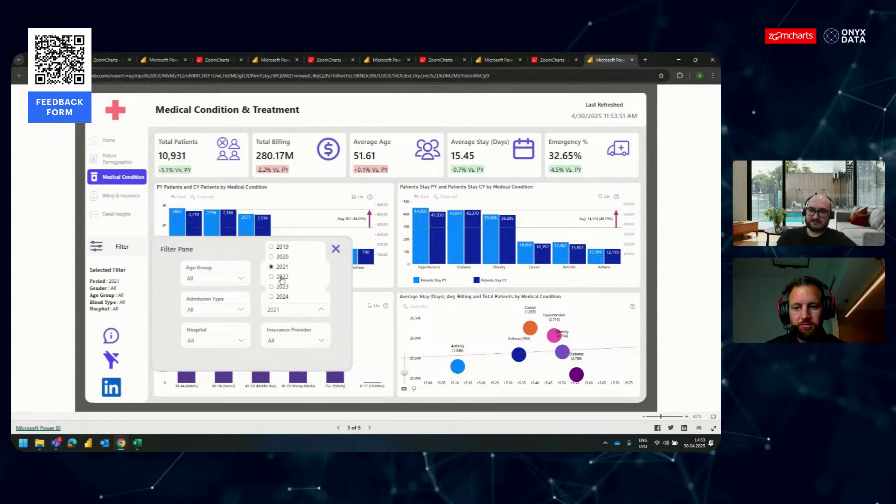
Set the Year filter to 2022 and close the filter pane.
click(281, 277)
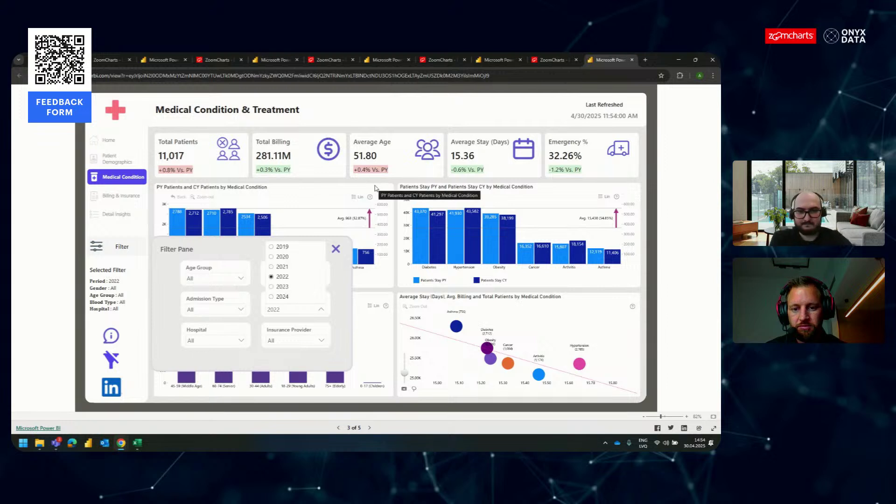
click(344, 289)
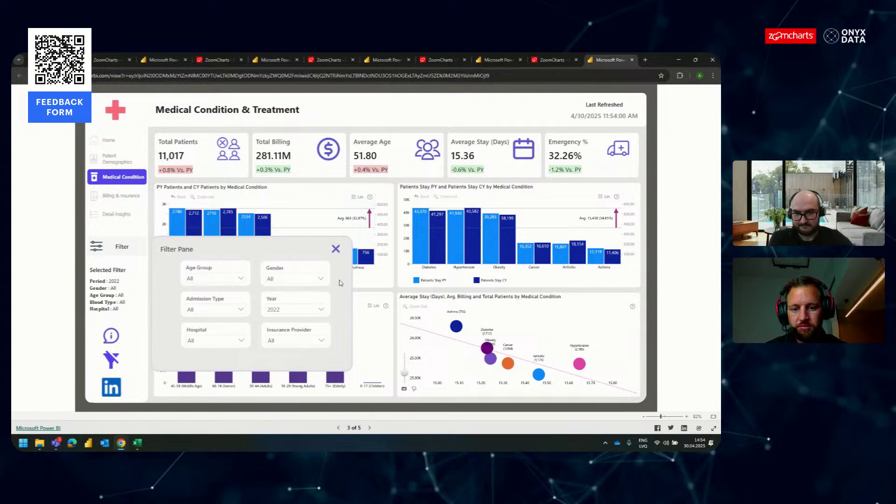
click(335, 249)
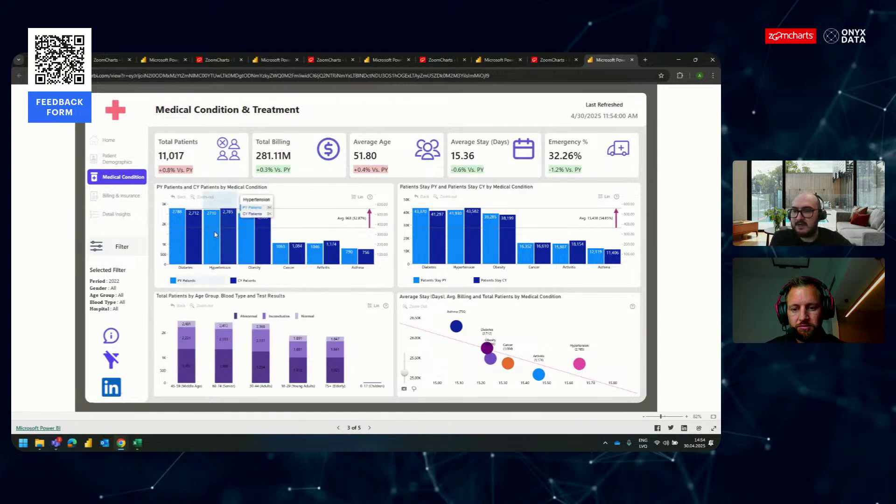
Filter the page by Obesity from the PY and CY patients by medical condition chart, and clear that selection.
click(258, 241)
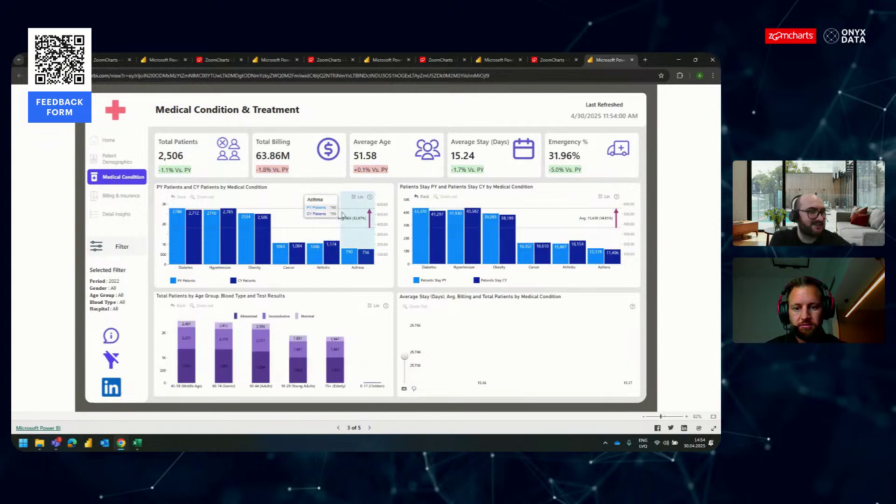
click(359, 228)
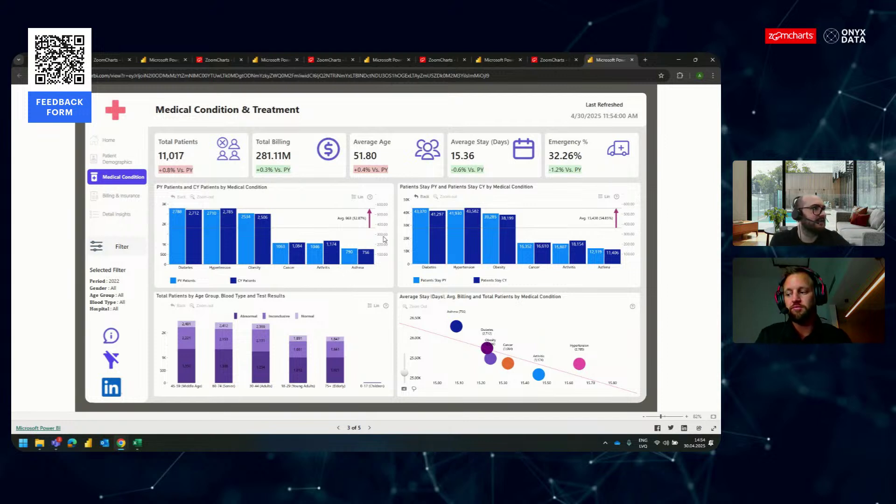
Look through the Billing & Insurance, Detail Insights and Patient Demographics pages of the report.
click(109, 200)
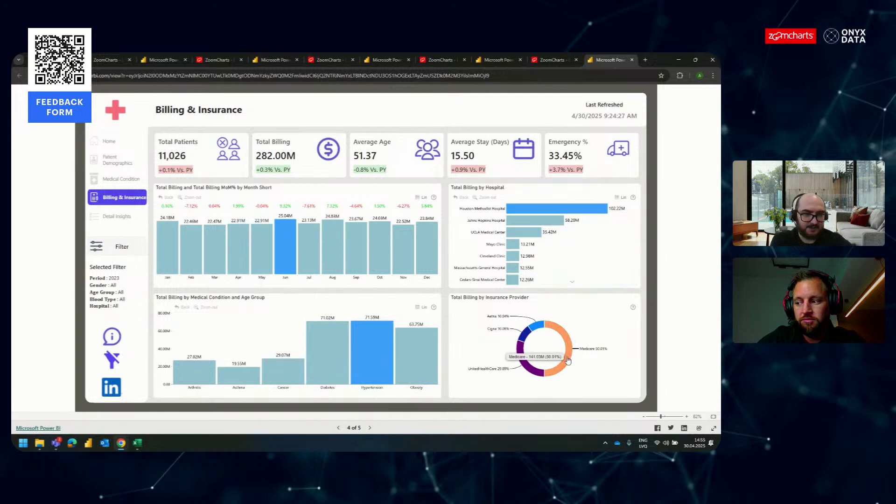
click(115, 217)
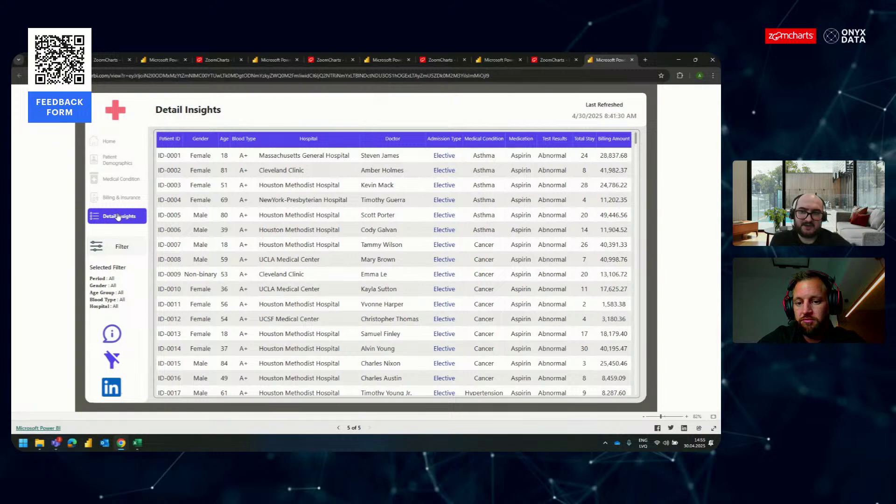
click(128, 171)
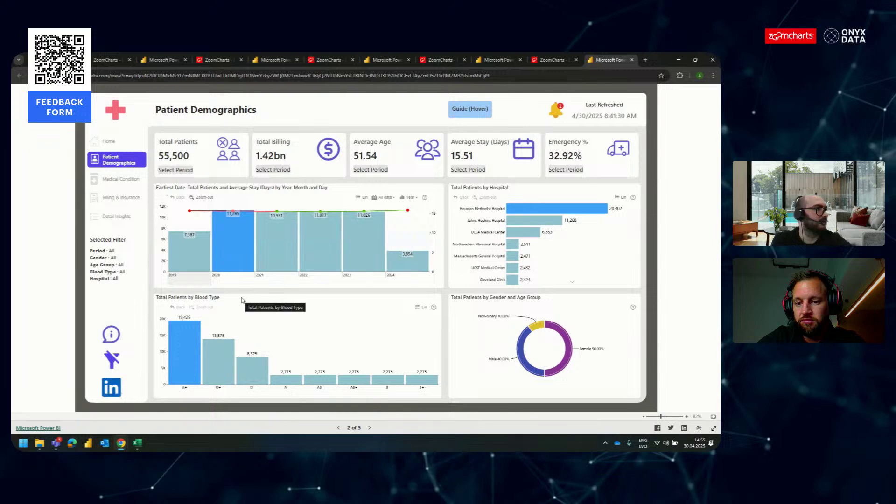
Examine the filter pane's options and the patient records table on the Detail Insights page.
click(110, 221)
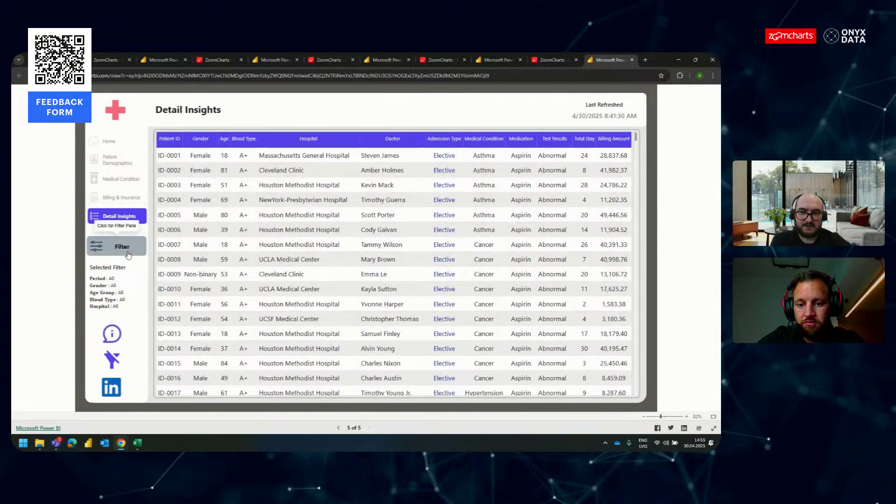
click(128, 254)
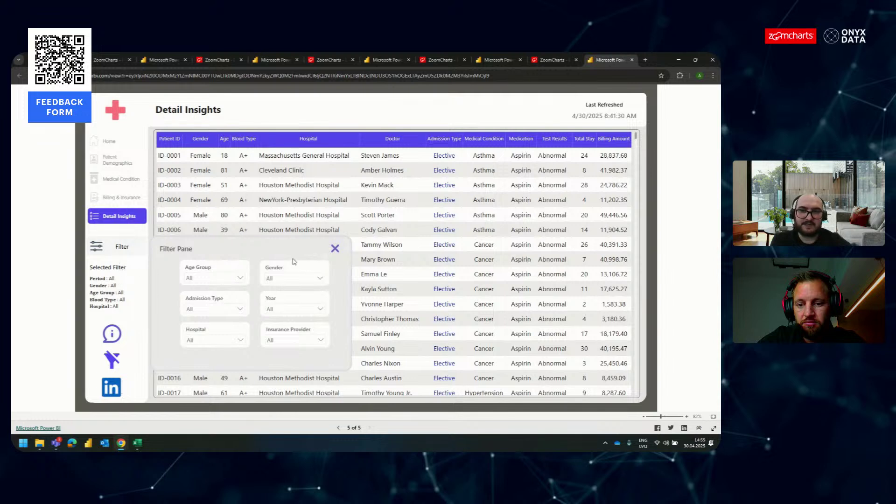
click(335, 248)
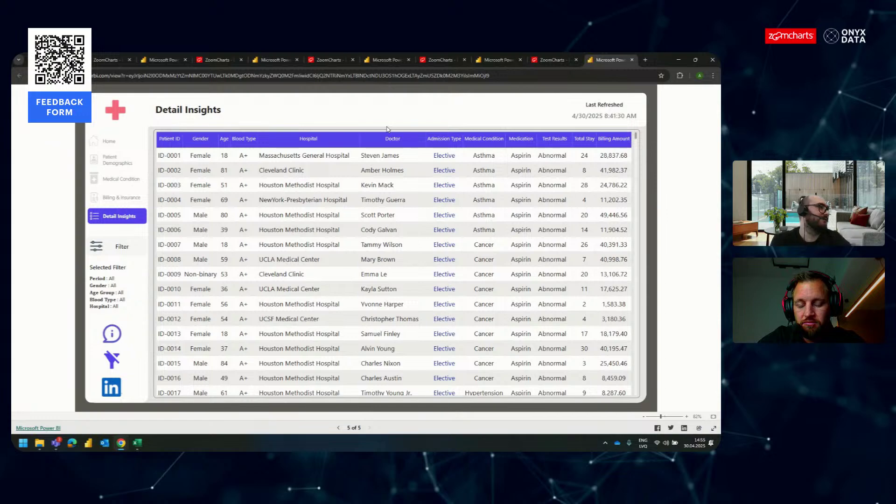
scroll(293, 273, down, 15)
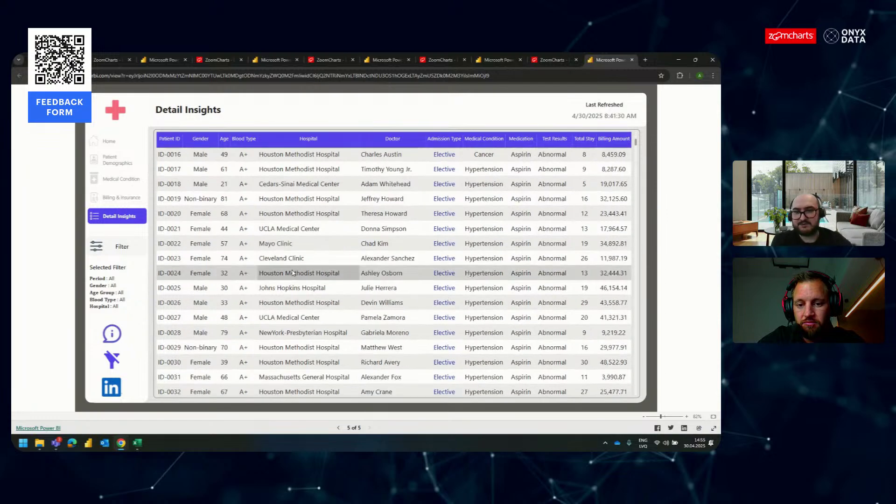
scroll(292, 273, up, 15)
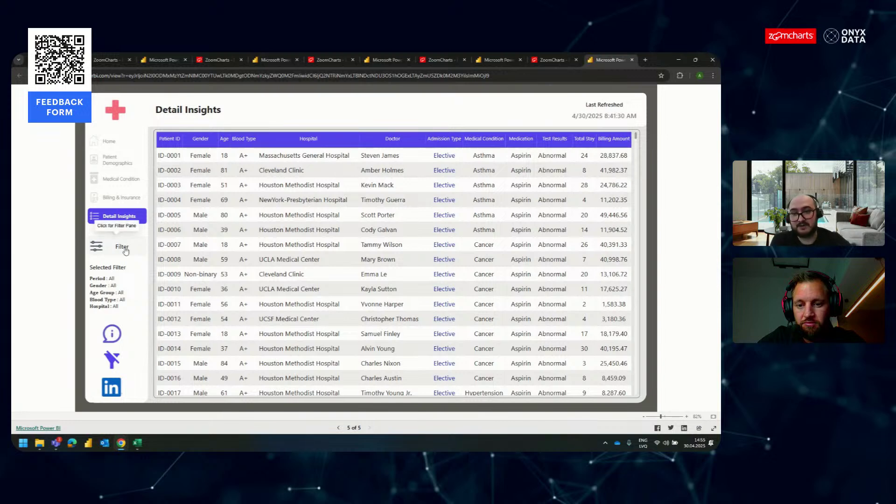
click(124, 249)
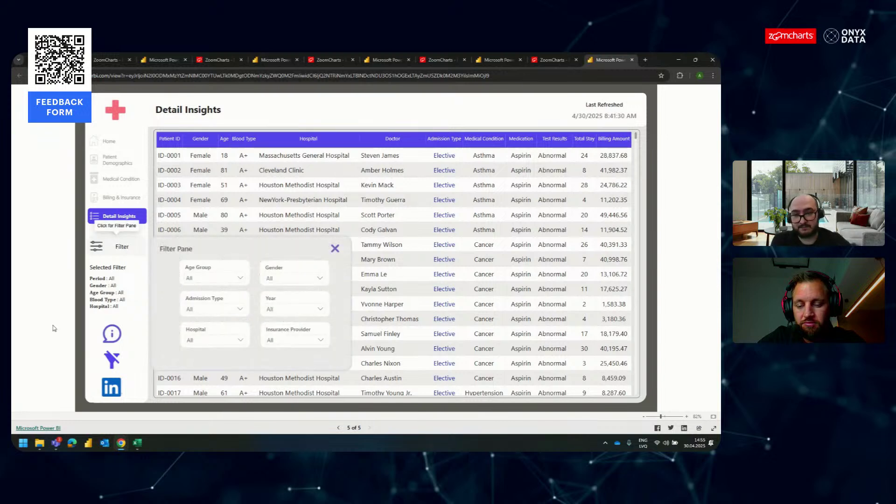
click(335, 248)
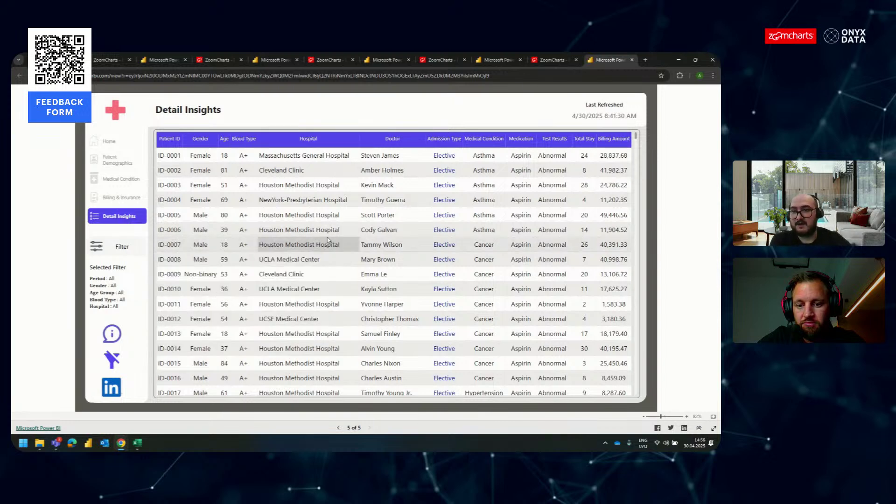
Revisit the Home and Patient Demographics pages, and view the filter pane on the Medical Condition page.
click(107, 148)
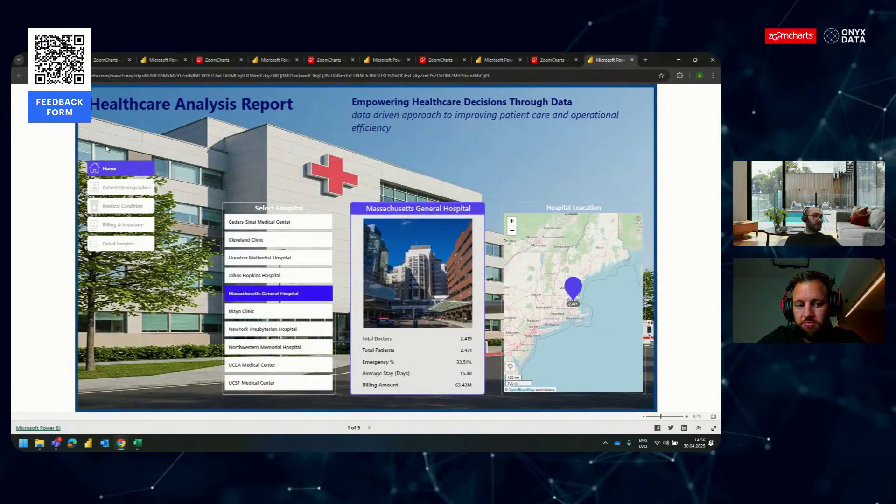
click(113, 189)
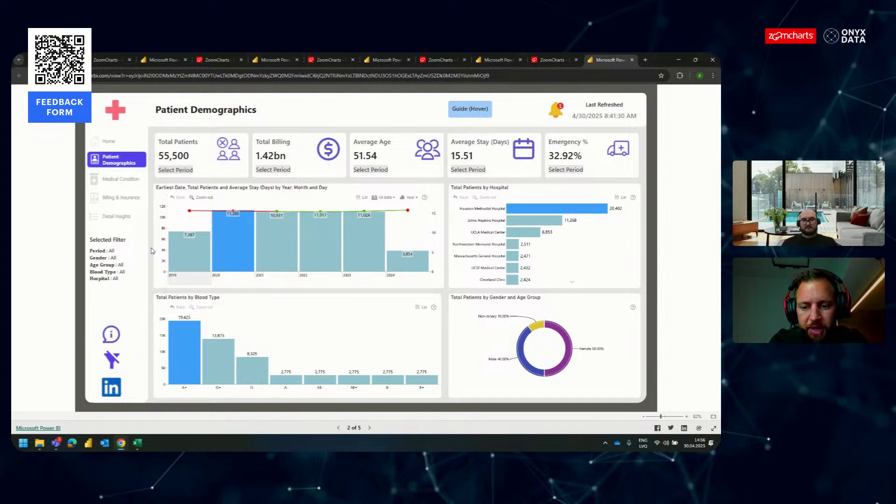
click(123, 179)
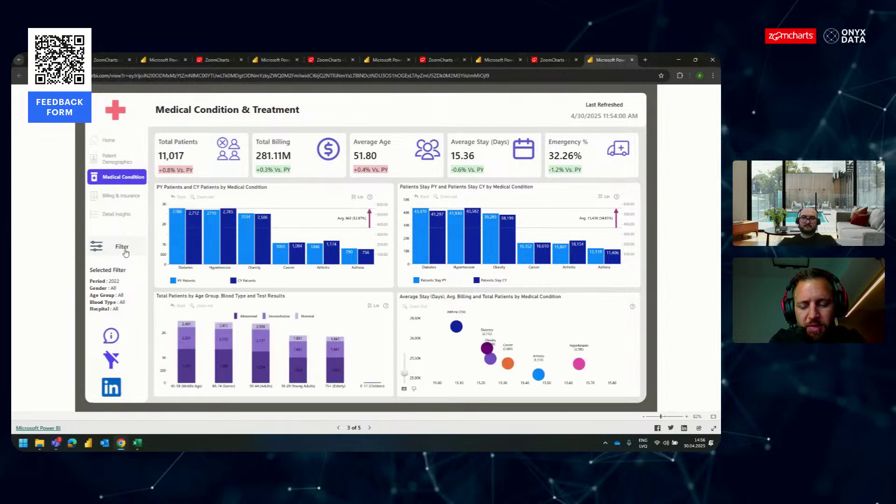
click(119, 246)
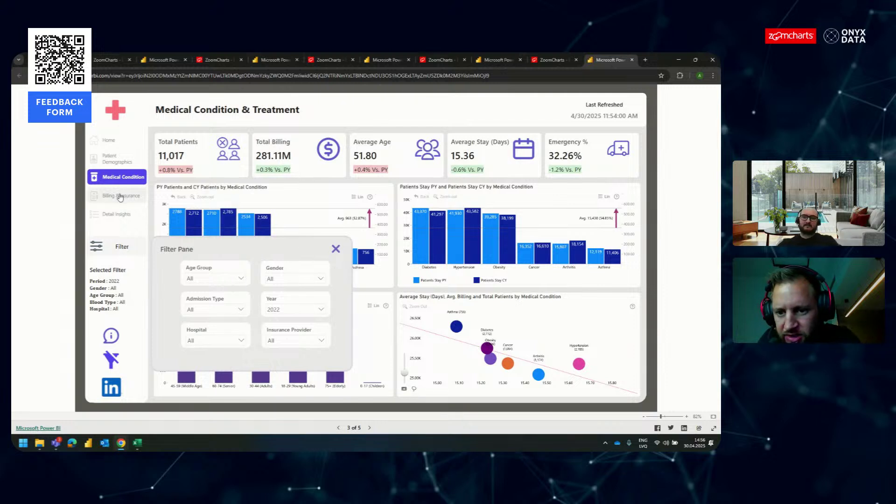
On the Patient Demographics page, drill the timeline chart down to the months of 2021 and reset it.
click(117, 160)
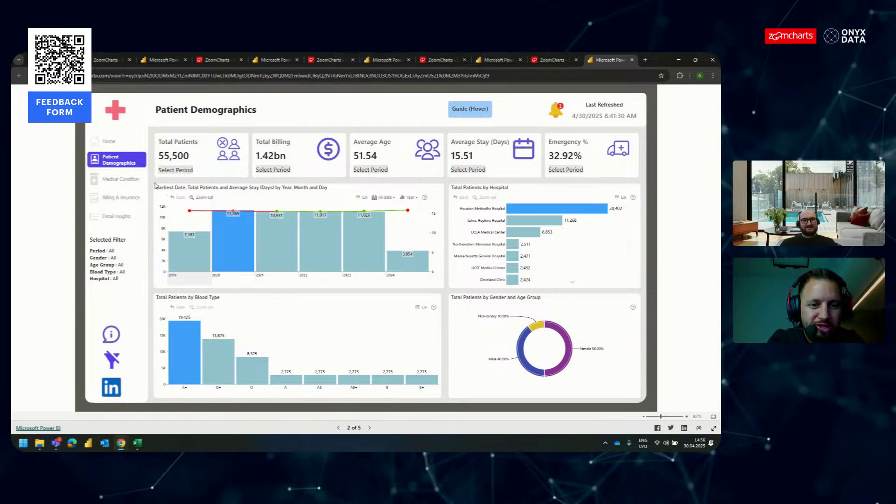
scroll(331, 281, up, 1)
click(278, 242)
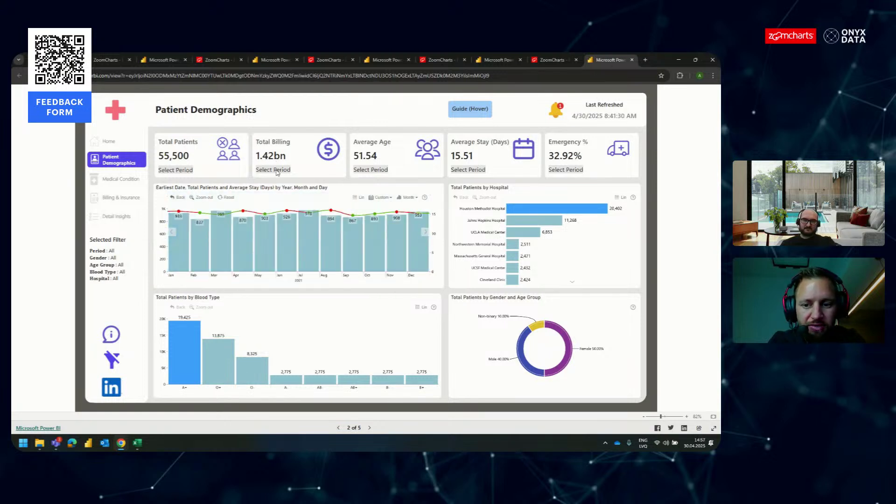
click(229, 200)
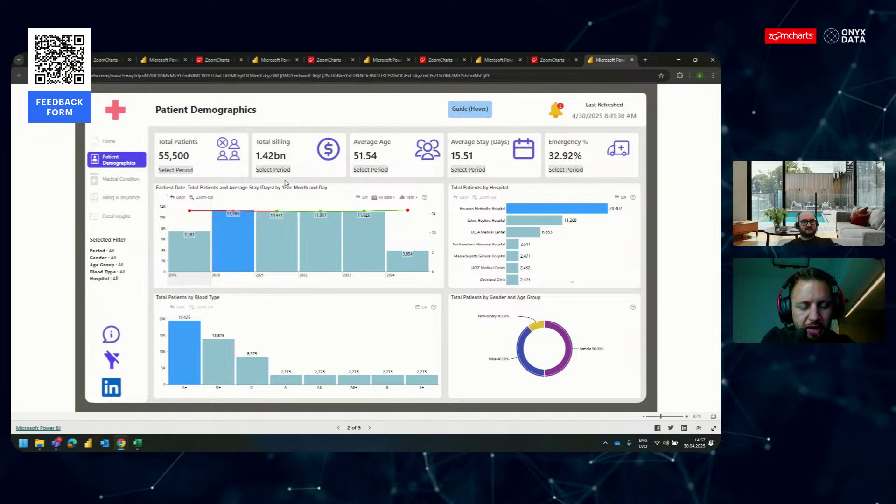
Filter the Patient Demographics page to 2021 through 2023 by selecting those years in the timeline, and reset the selection.
drag(274, 258, 372, 290)
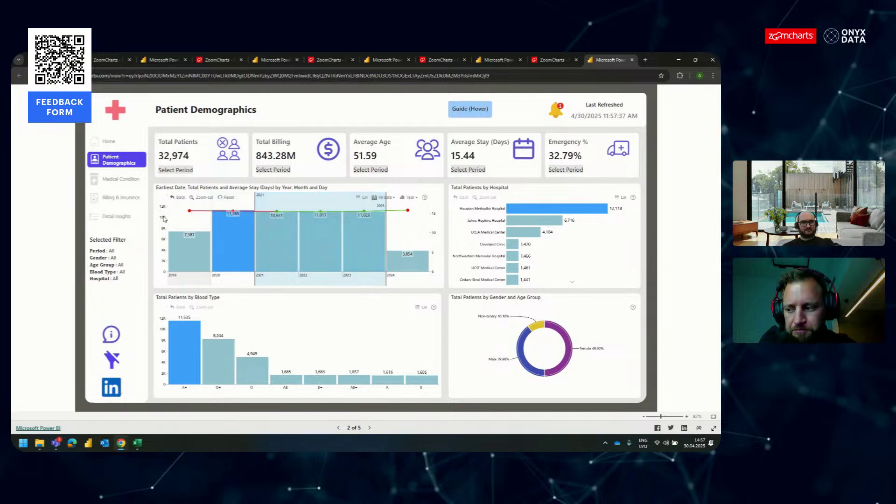
click(227, 197)
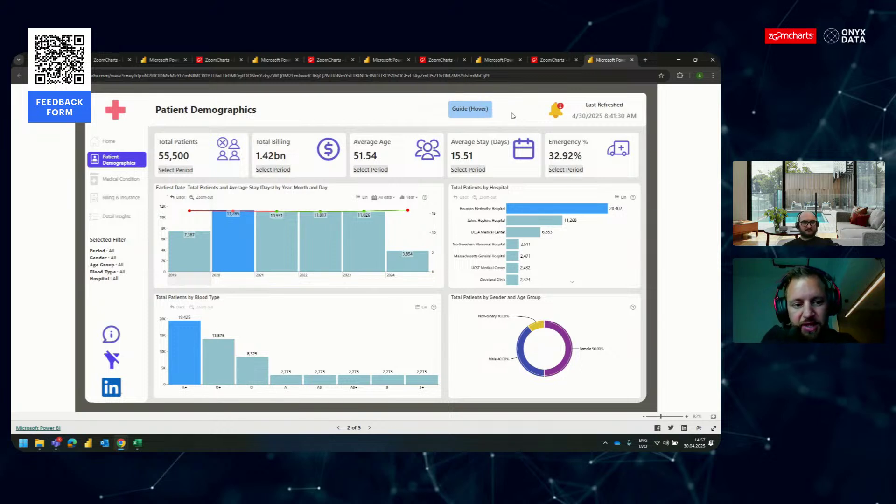
Show the information overlay that explains the Patient Demographics page's controls, and dismiss it.
click(112, 342)
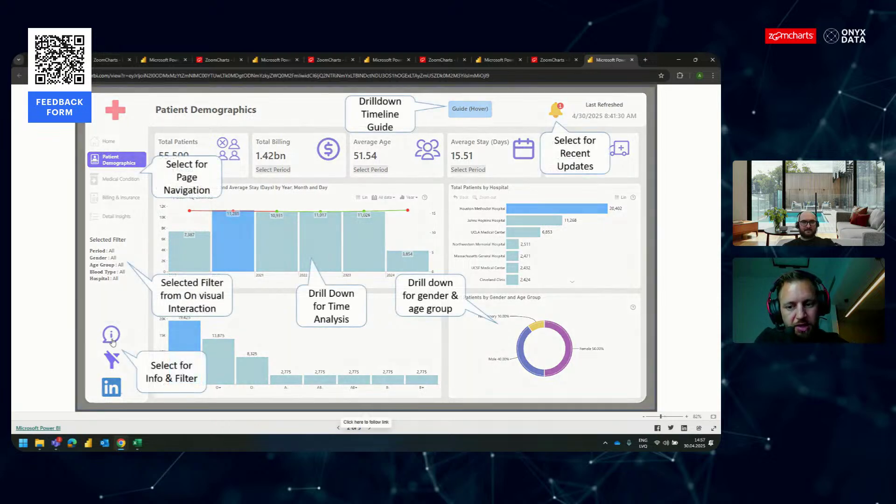
click(187, 342)
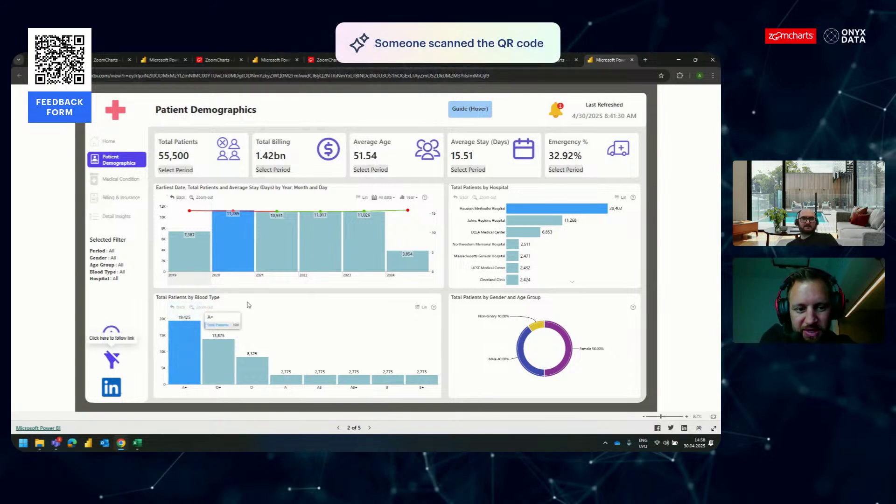
Filter the page by years 2021–2022, UCLA Medical Center and blood type B-, and clear all filters.
drag(274, 279, 362, 267)
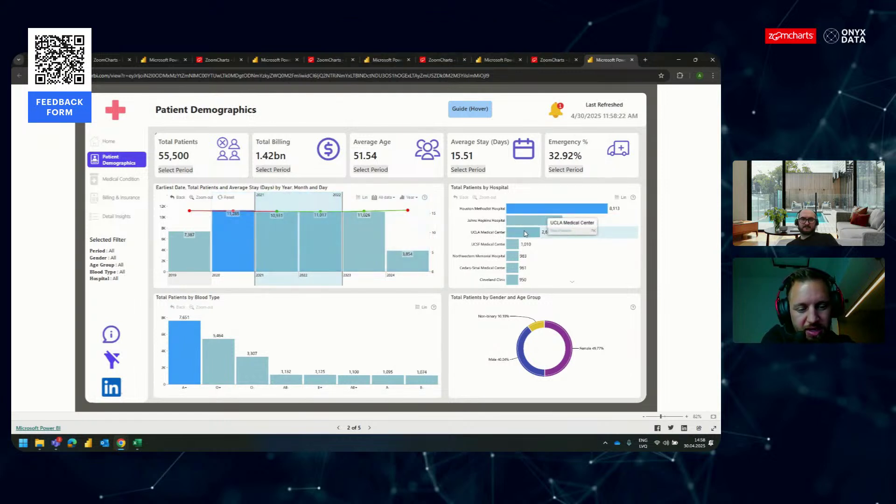
click(525, 234)
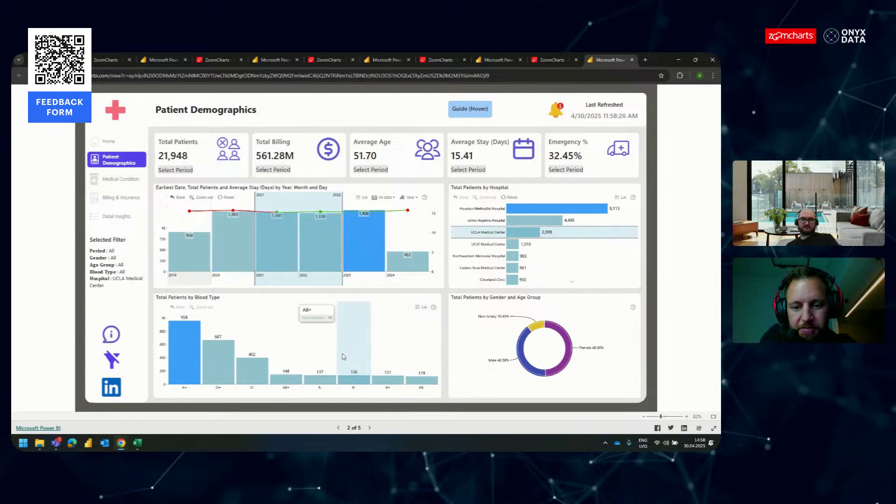
click(344, 356)
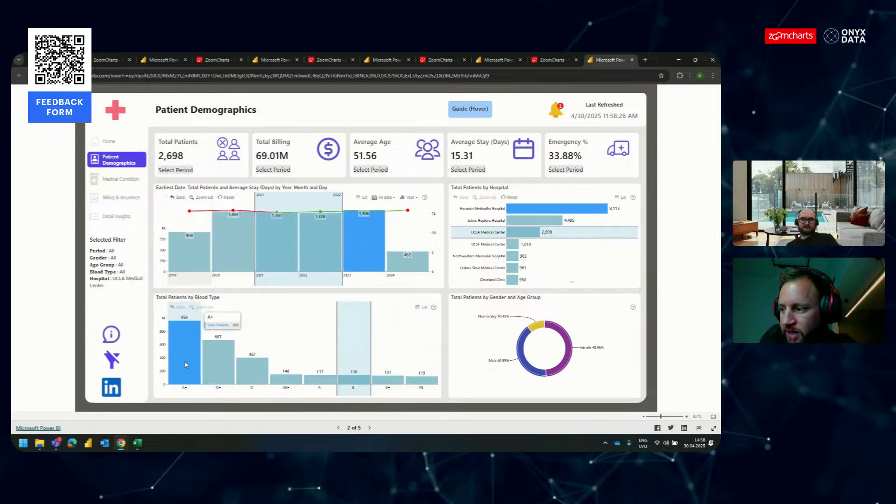
click(109, 361)
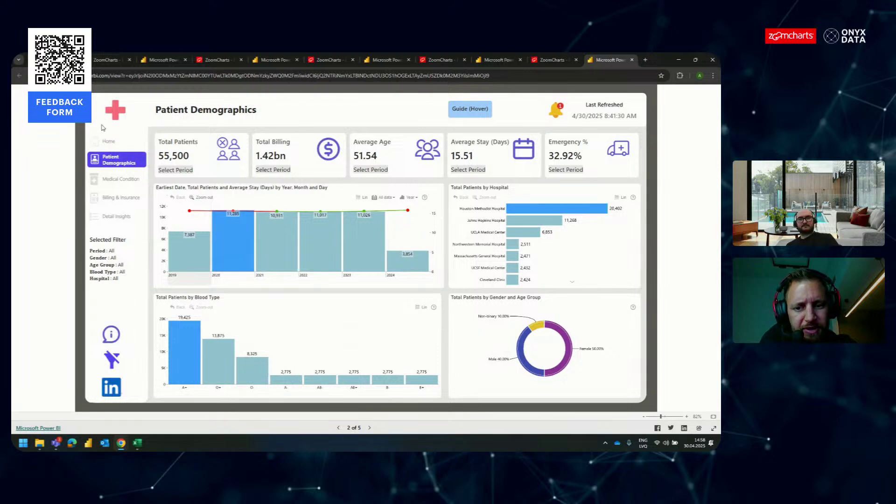
Browse from the report's Home page through Patient Demographics to the Billing & Insurance page.
click(108, 144)
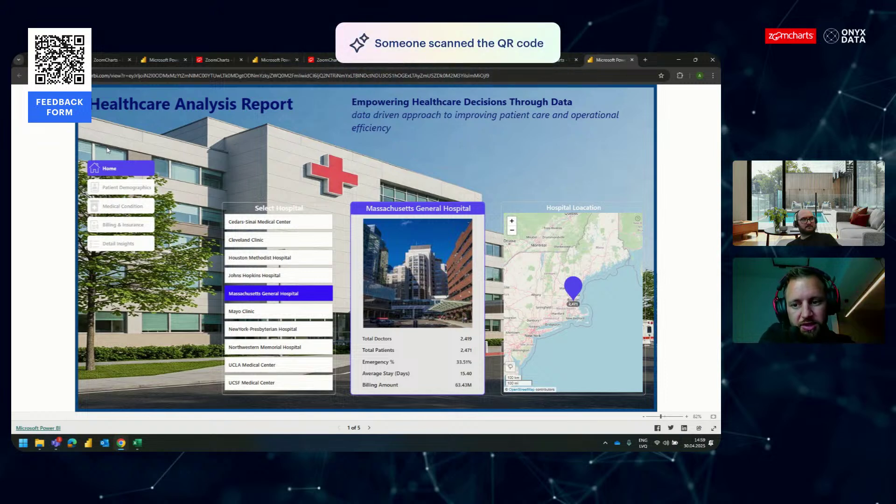
click(124, 189)
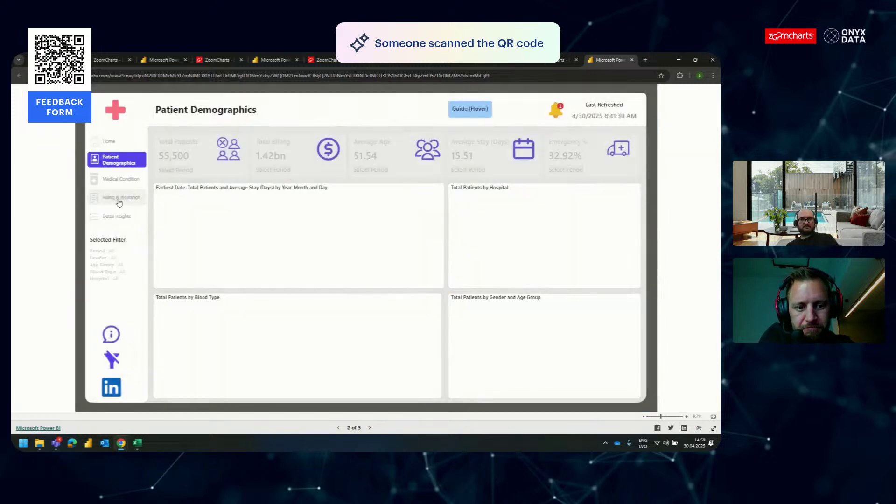
click(135, 202)
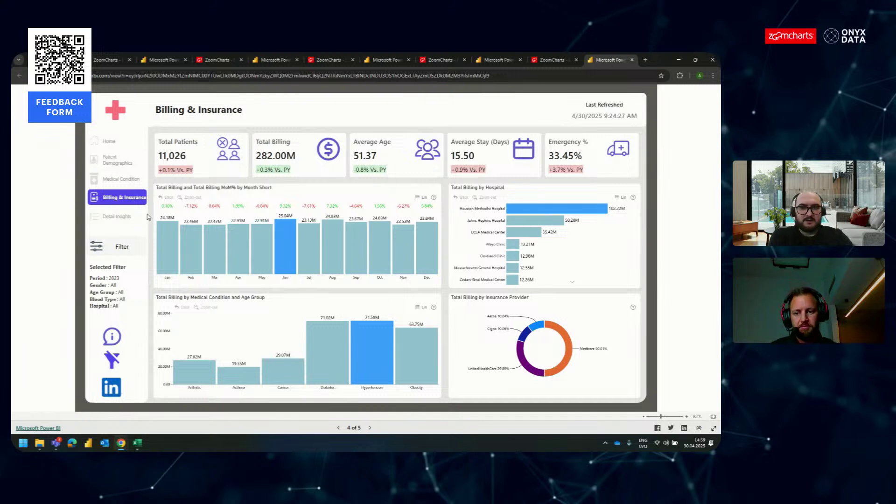
Show the filter pane on the Medical Condition page and expand its Year choices.
click(116, 159)
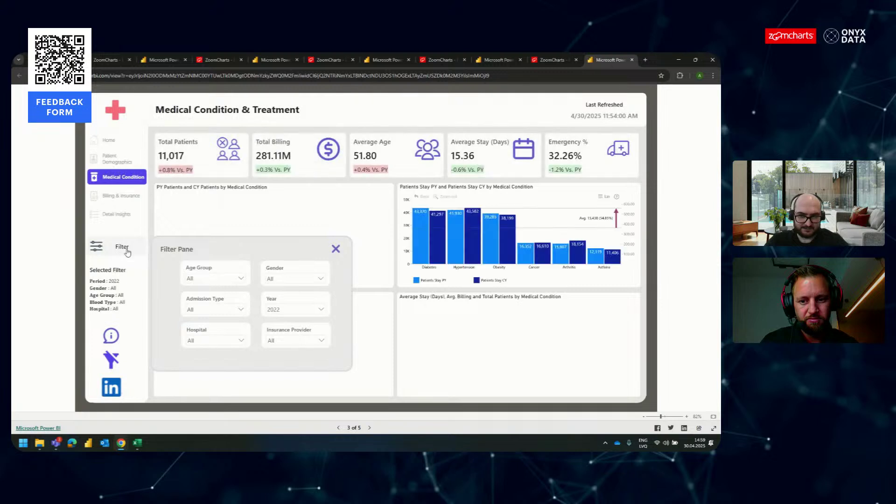
click(302, 308)
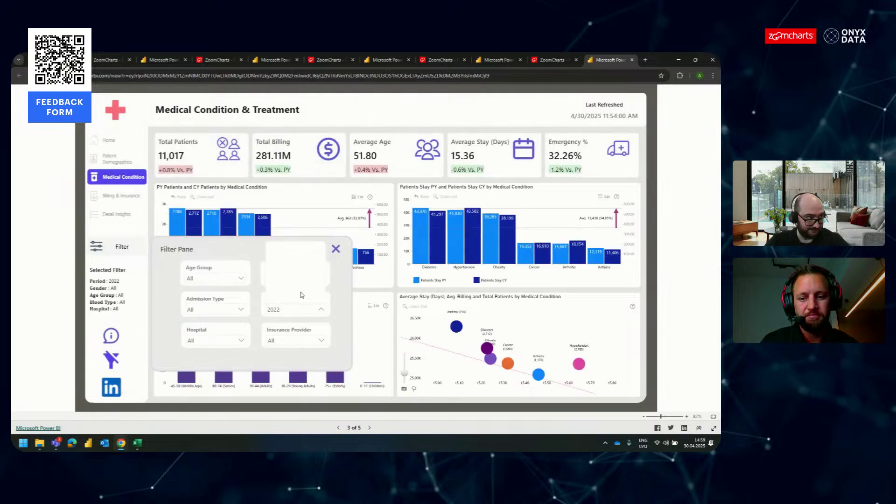
Return to the Patient Demographics page and select the years 2020 through 2022 in the timeline chart.
click(115, 157)
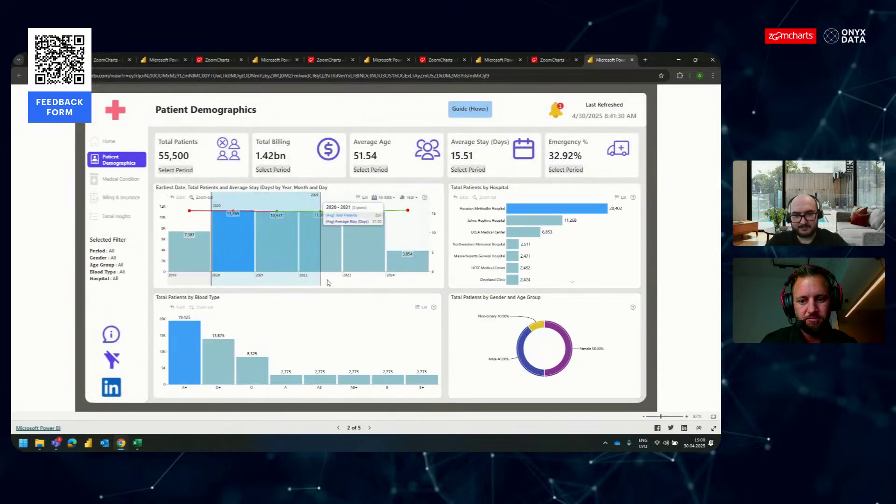
drag(328, 282, 334, 280)
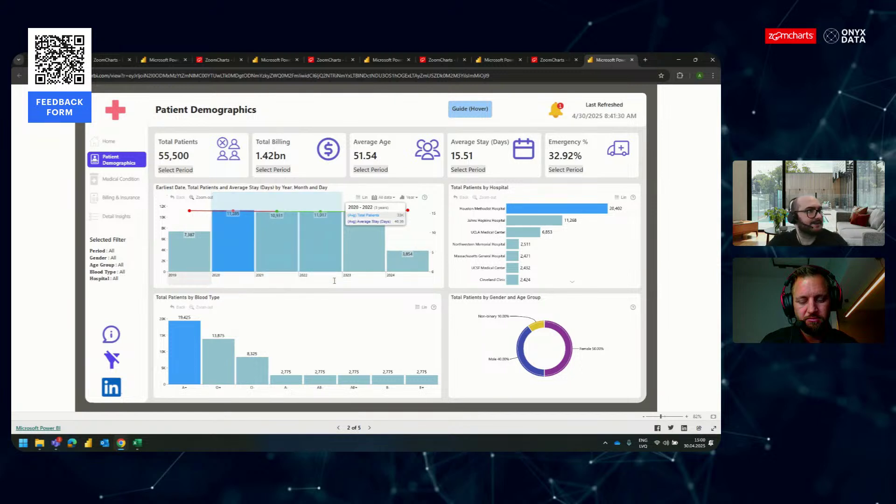
drag(219, 280, 309, 275)
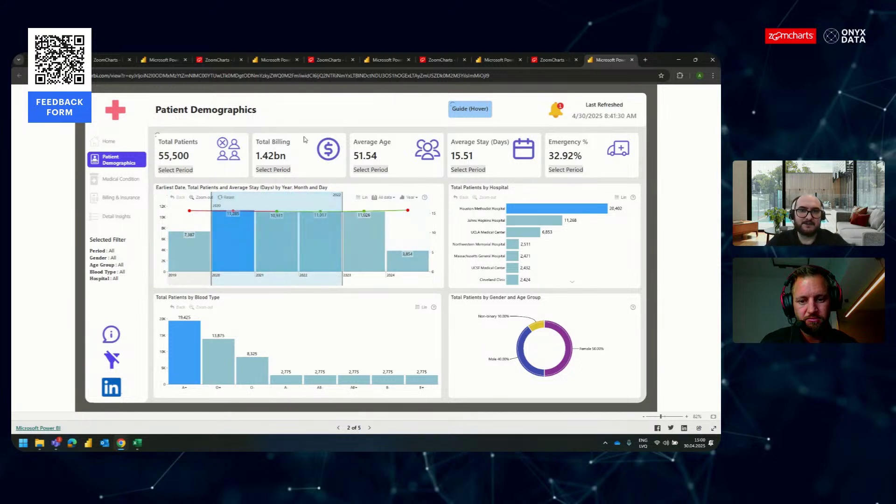